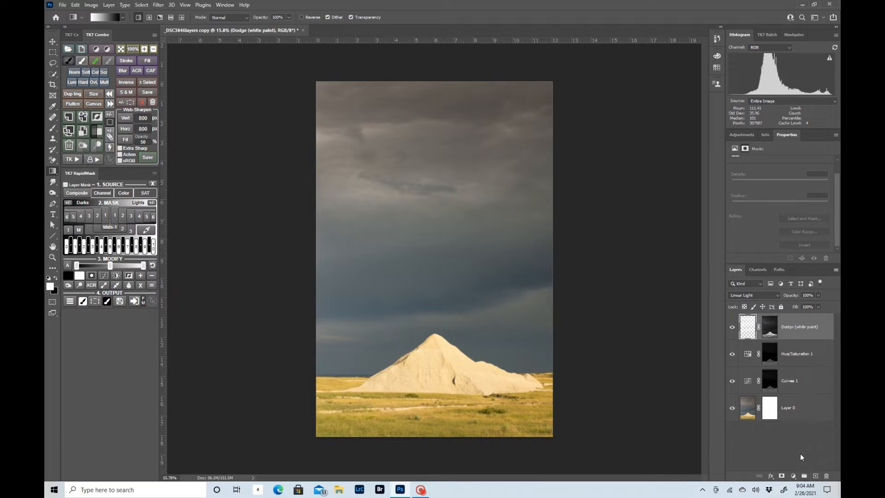
- Add a Solid Color fill layer above the Dodge layer, coloured muted red b86161
click(794, 478)
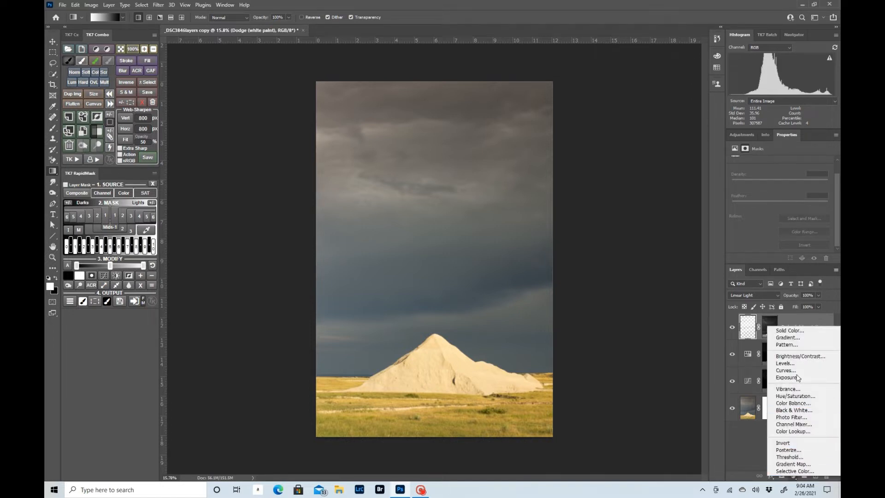
click(798, 331)
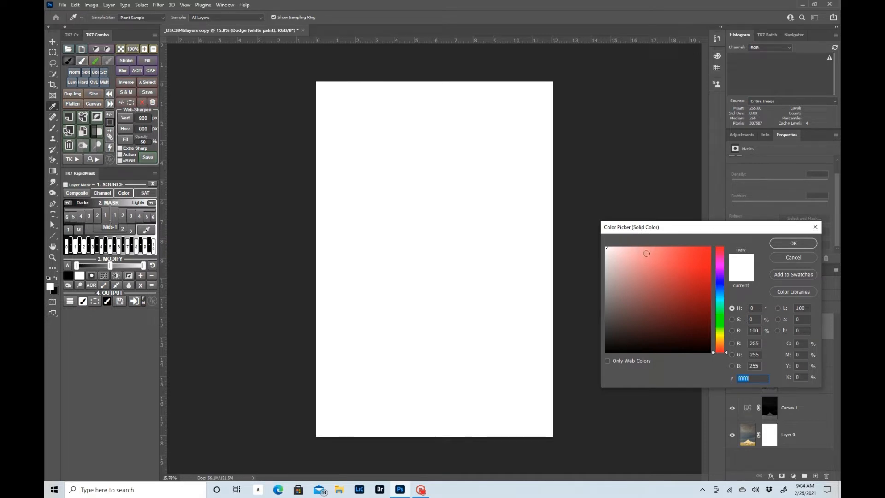
click(607, 248)
mouse_move(608, 248)
mouse_down()
mouse_move(642, 277)
mouse_move(710, 277)
mouse_move(593, 277)
mouse_move(678, 341)
mouse_move(681, 358)
mouse_move(685, 247)
mouse_move(673, 247)
mouse_up()
mouse_move(717, 354)
mouse_down()
mouse_move(715, 243)
mouse_move(724, 362)
mouse_up()
mouse_move(672, 248)
mouse_down()
mouse_move(656, 278)
mouse_move(667, 287)
mouse_move(652, 286)
mouse_move(655, 276)
mouse_up()
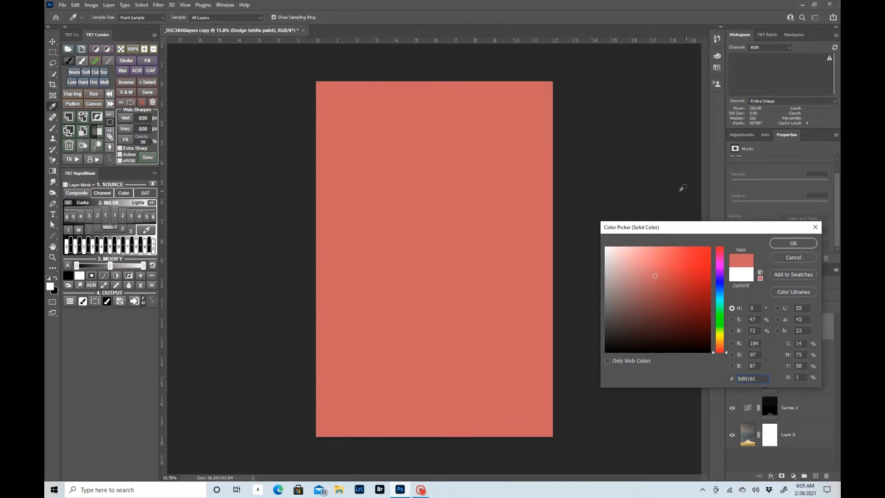
click(785, 242)
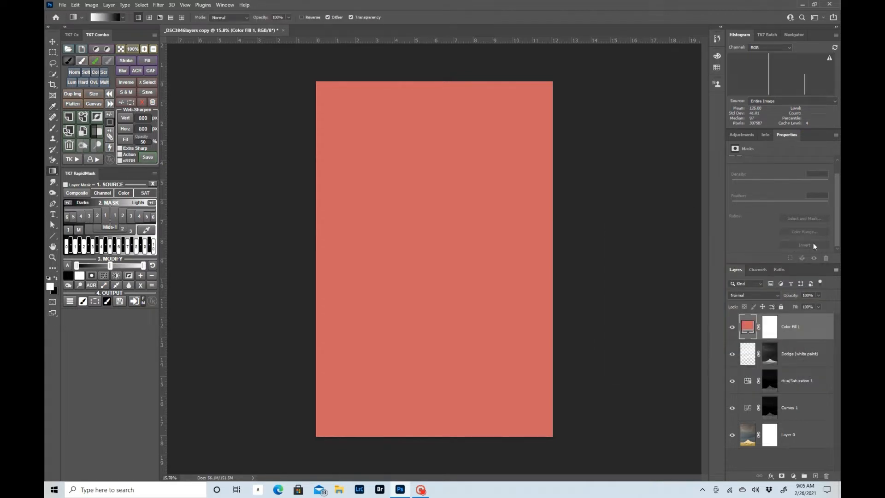
- Invert the Color Fill 1 layer mask to hide the colour, and invert it back to white
click(772, 329)
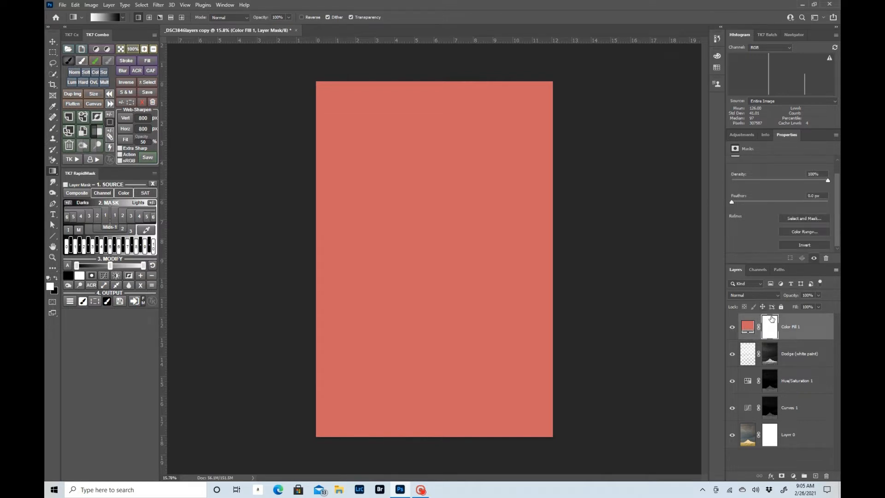
click(745, 328)
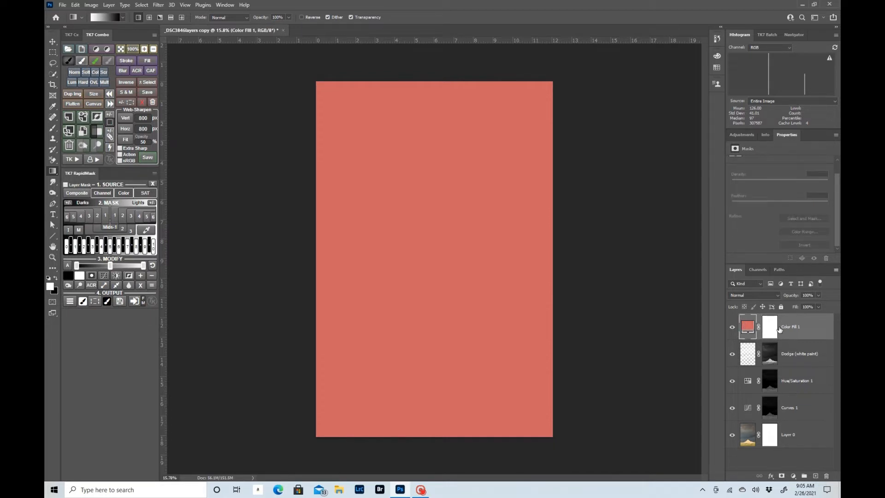
click(774, 328)
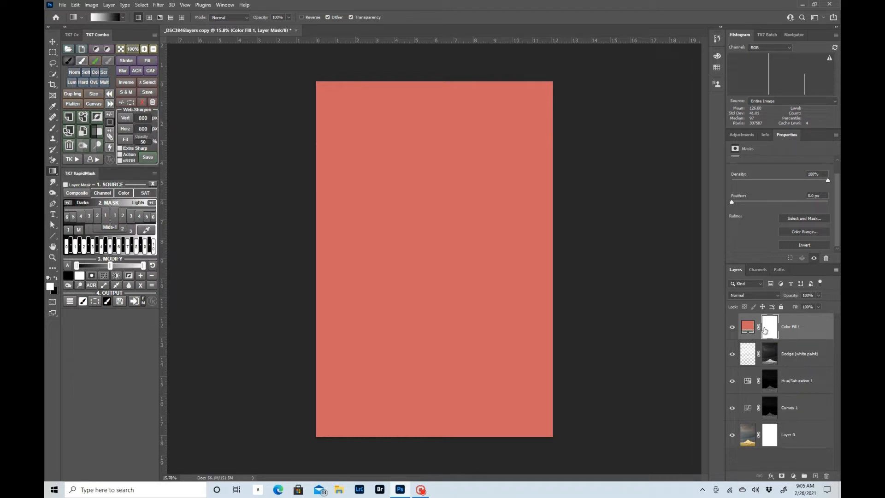
click(803, 245)
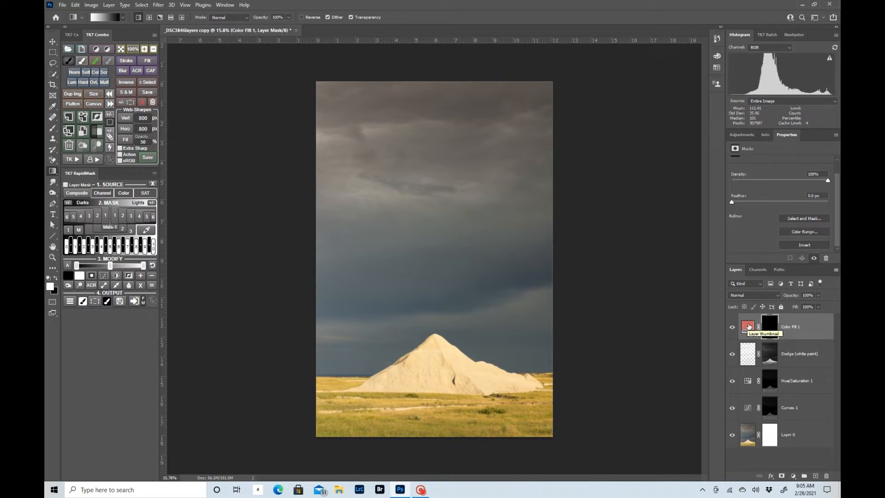
click(812, 245)
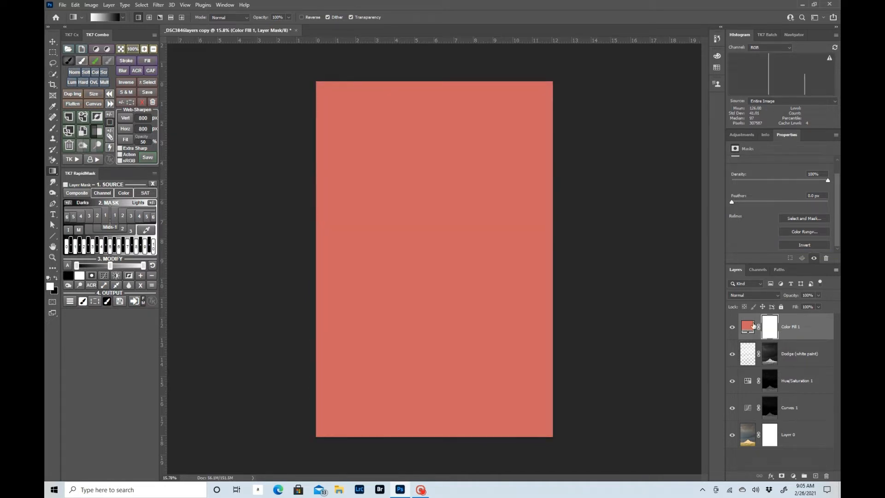
click(750, 325)
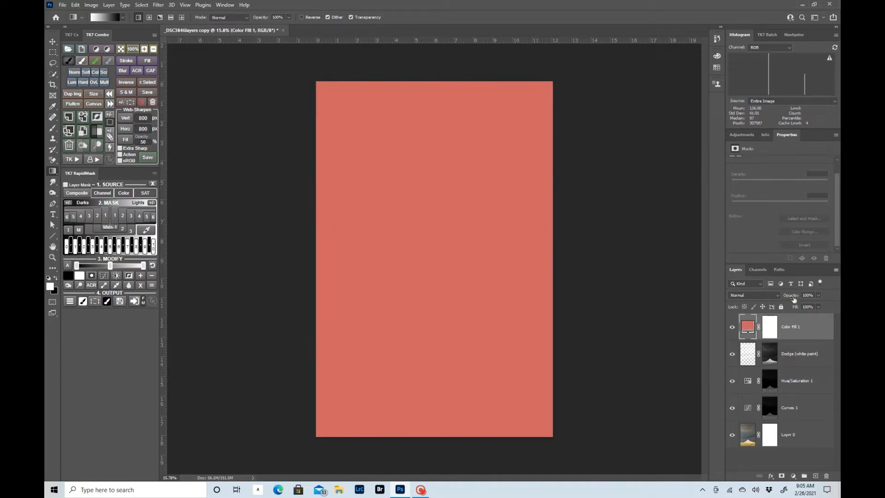
- Target the Color Fill 1 mask and choose the Foreground to Background gradient from the Basics presets
click(771, 331)
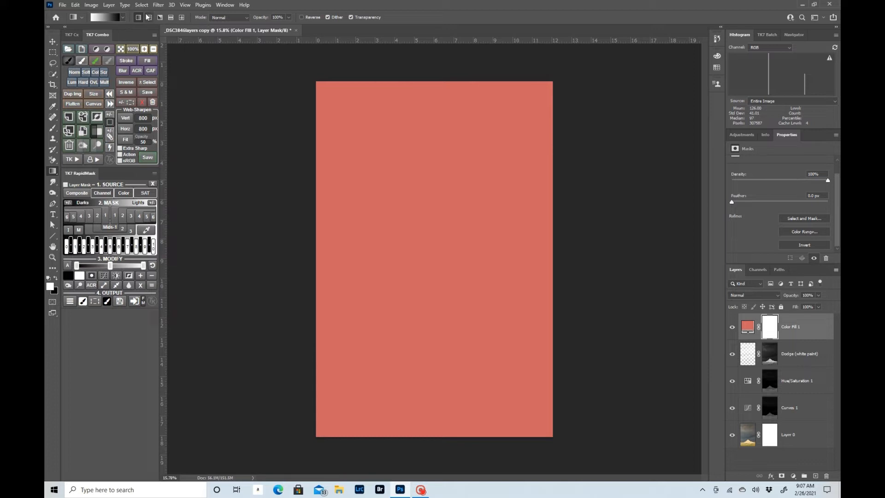
click(123, 18)
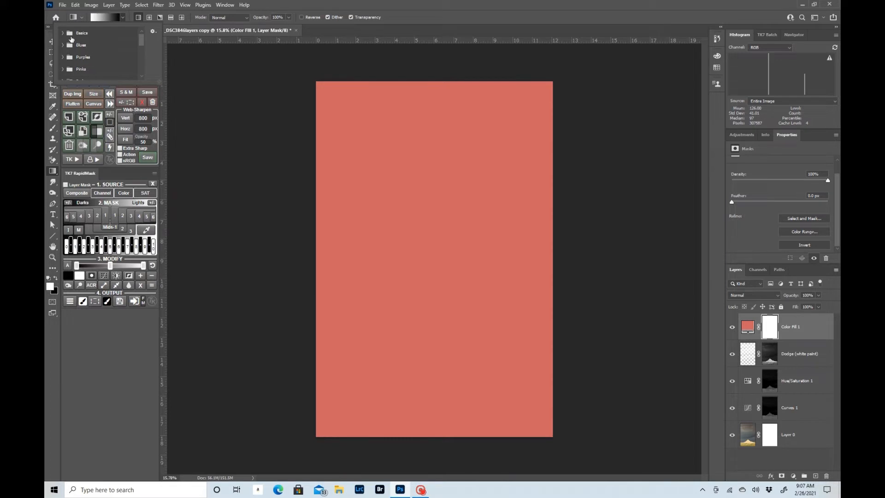
click(60, 32)
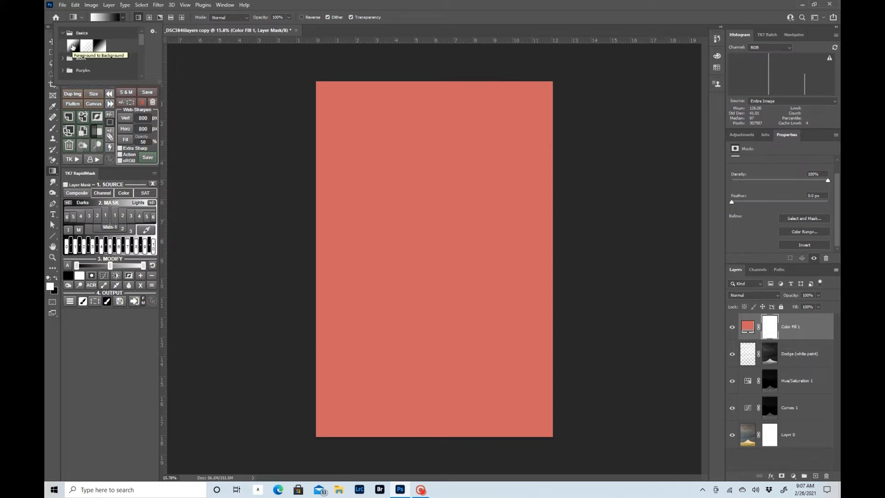
click(72, 46)
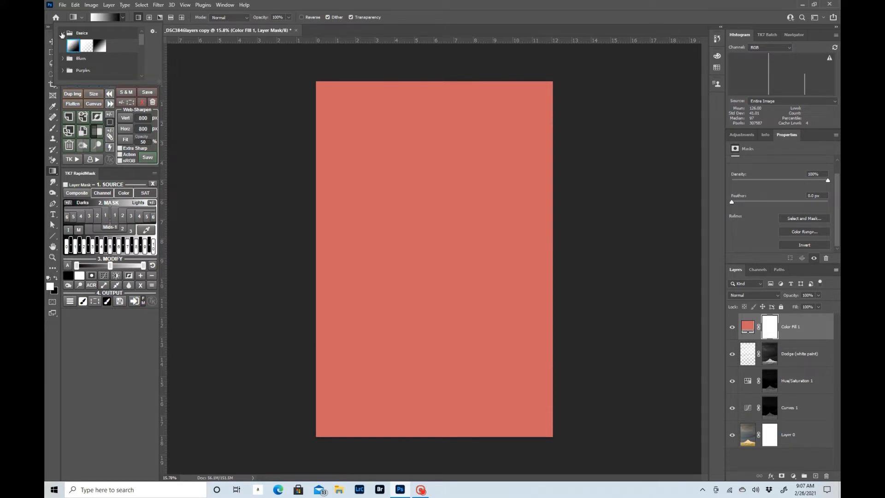
click(62, 33)
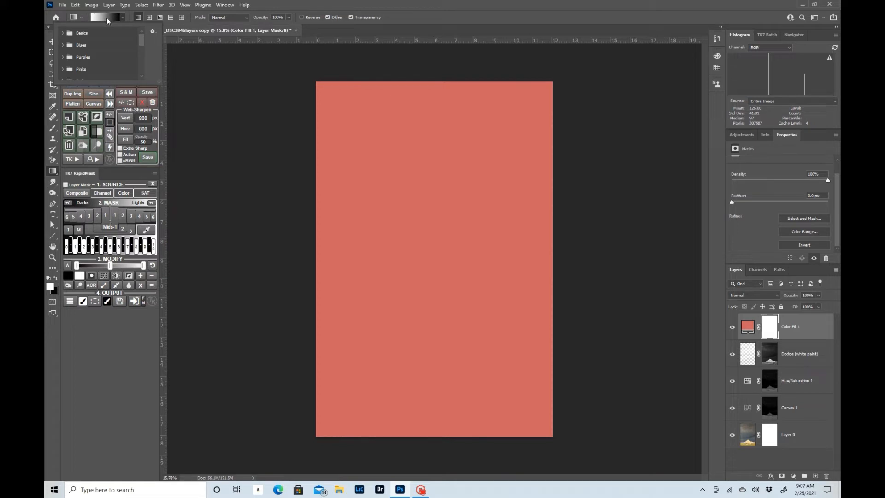
click(105, 18)
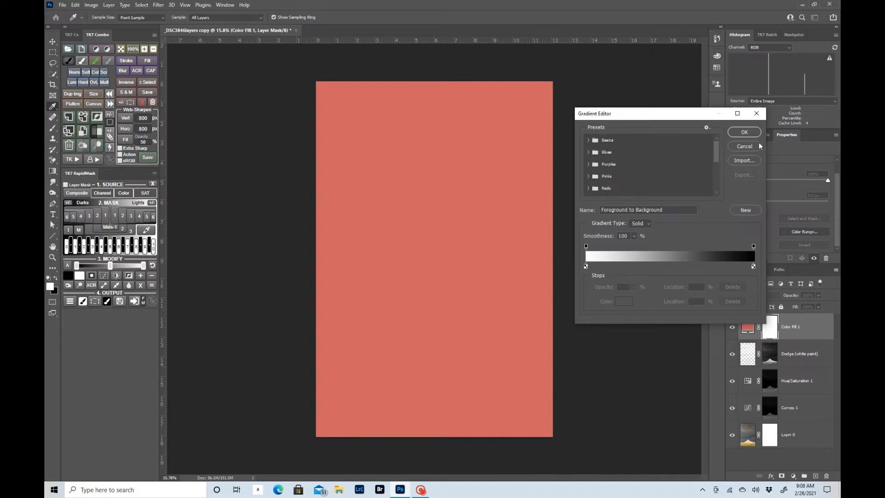
click(745, 133)
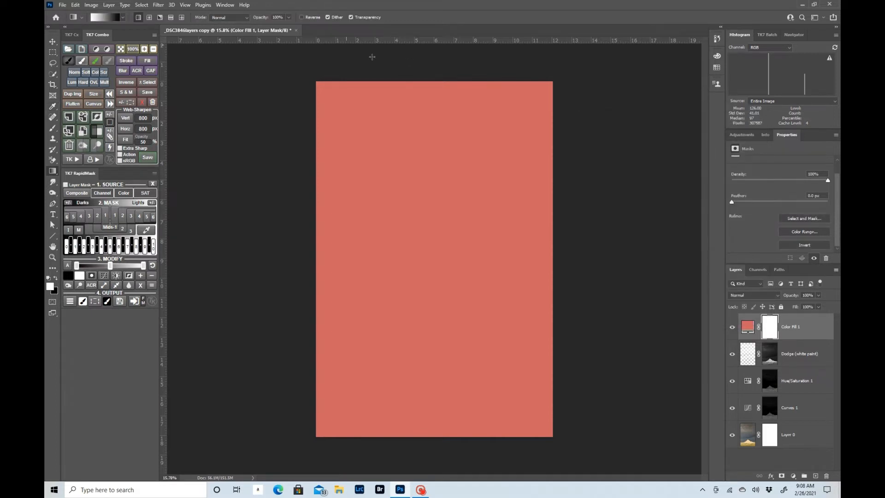
- With white as the foreground colour, draw a white-to-black gradient on the Color Fill 1 mask from the image's upper edge to its lower edge
click(55, 278)
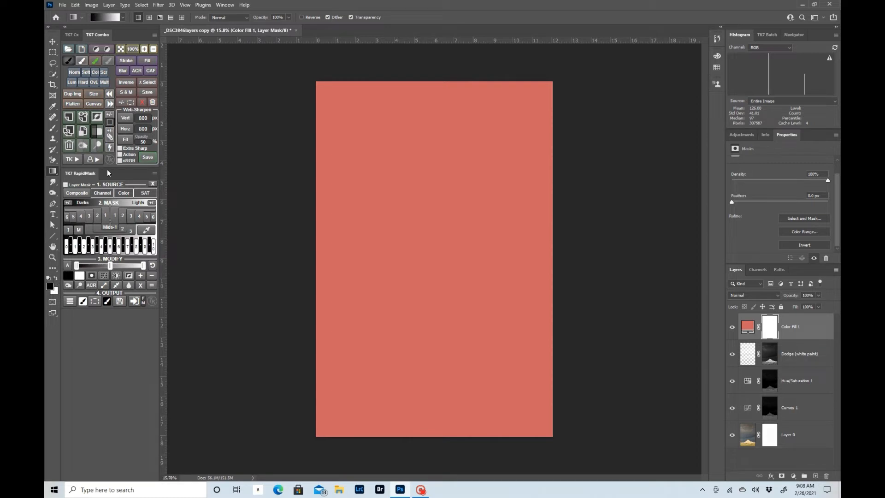
click(56, 279)
click(56, 279)
click(54, 279)
drag(433, 91, 431, 443)
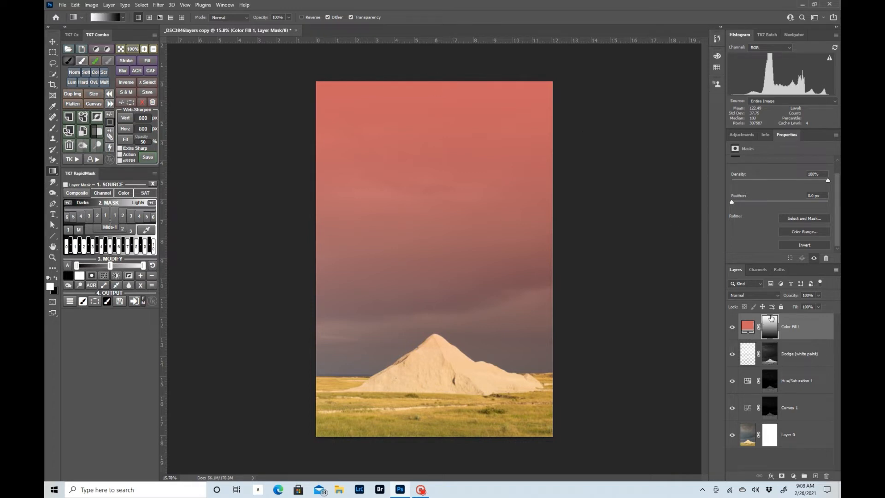
- Redraw the mask gradient in varying directions and lengths, ending with white at the image's upper edge fading to black near the mound's peak
drag(439, 435, 436, 69)
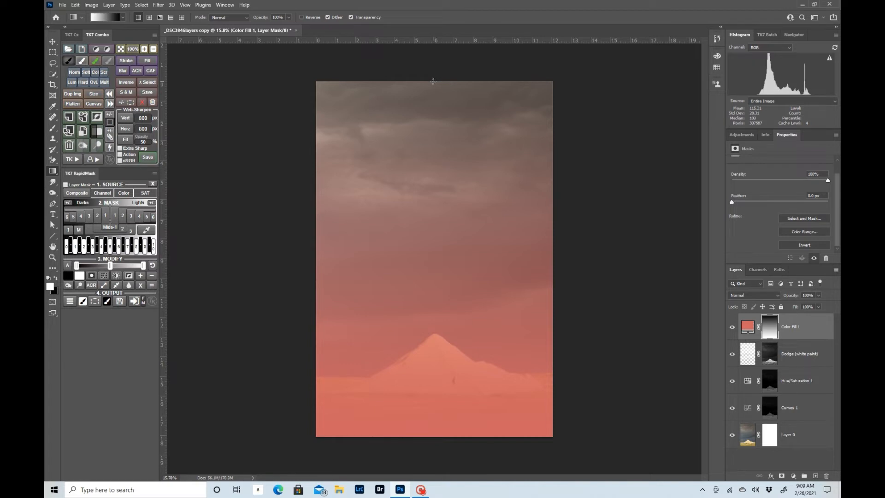
mouse_move(431, 82)
mouse_down()
mouse_move(432, 329)
mouse_move(431, 315)
mouse_up()
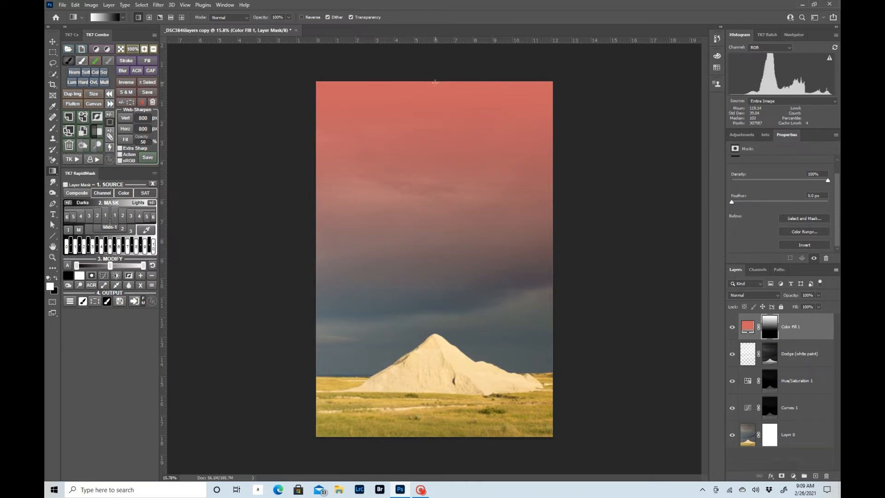
drag(437, 111, 437, 162)
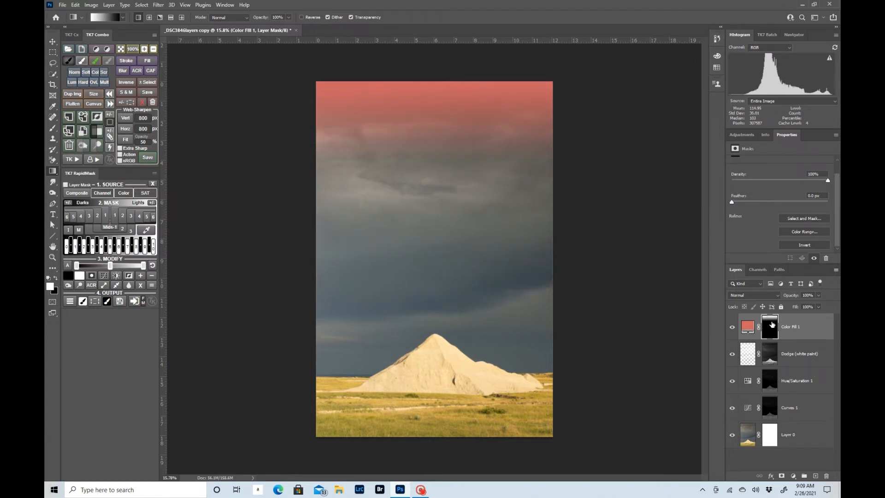
drag(434, 80, 433, 446)
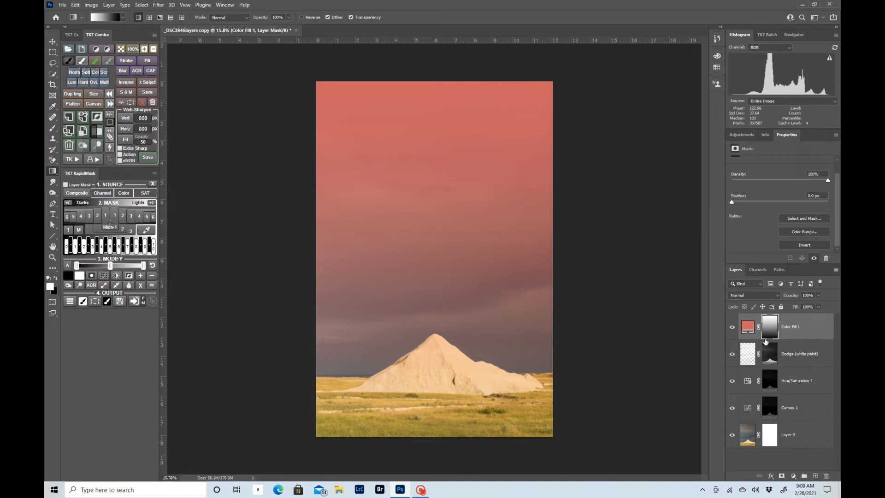
drag(434, 81, 435, 327)
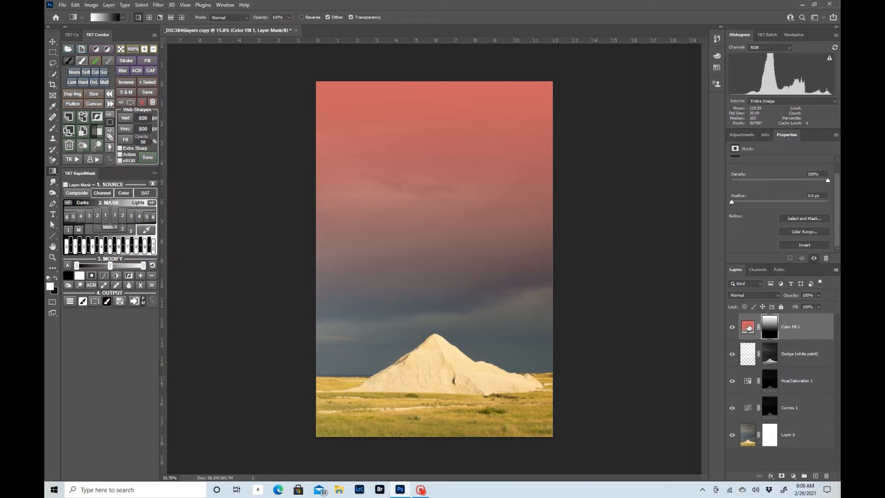
- Change the Color Fill 1 layer's colour to the duller red 996565
click(748, 327)
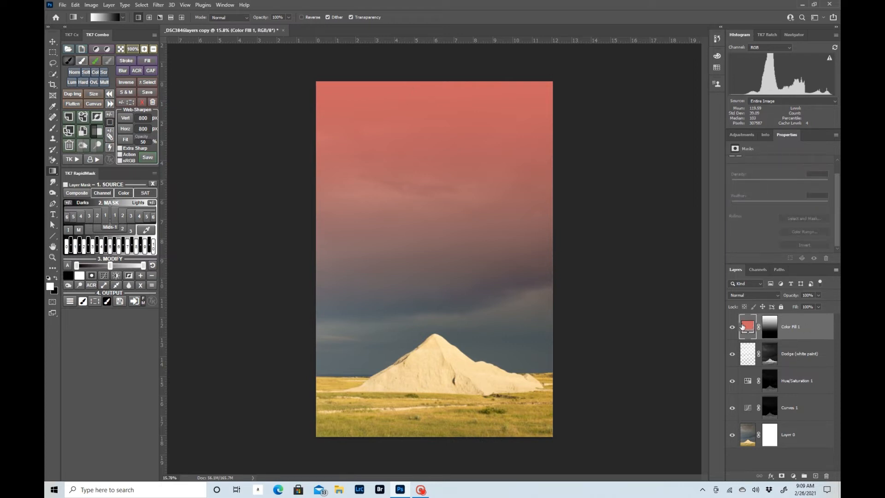
double_click(748, 328)
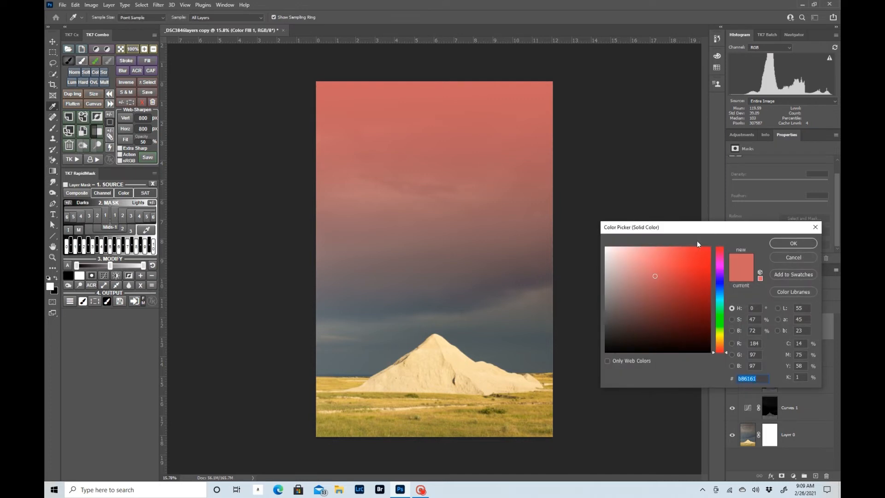
click(655, 276)
drag(655, 276, 638, 289)
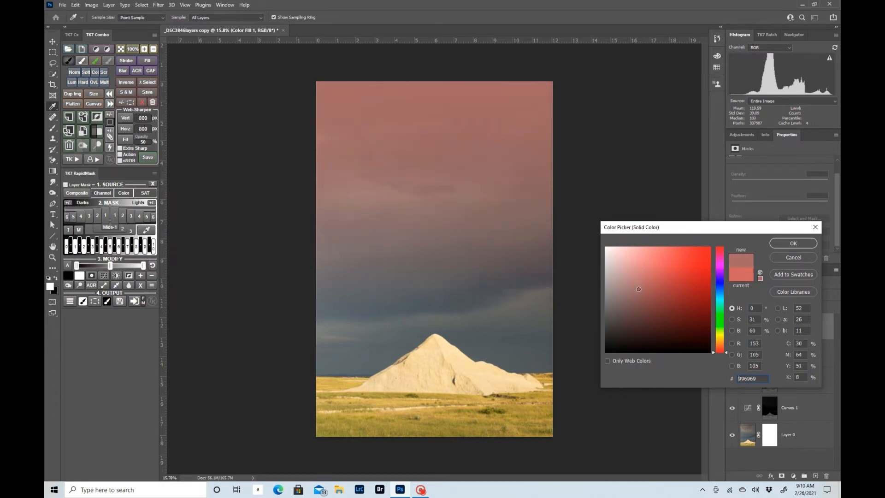
drag(641, 289, 641, 289)
click(797, 244)
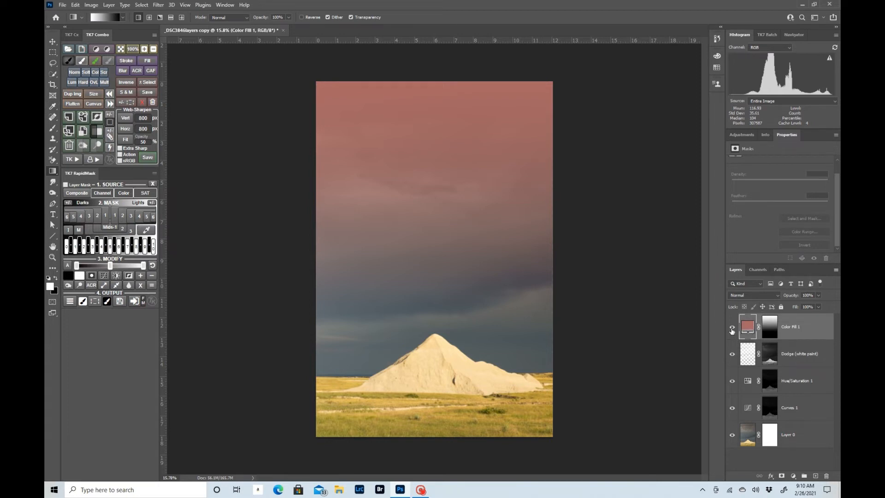
- Compare the image with the Color Fill 1 layer hidden and shown
click(733, 330)
click(732, 328)
click(732, 330)
click(732, 329)
- Set the Color Fill 1 layer's blending mode to Overlay and shift its colour to the more orange 9b7767
click(777, 298)
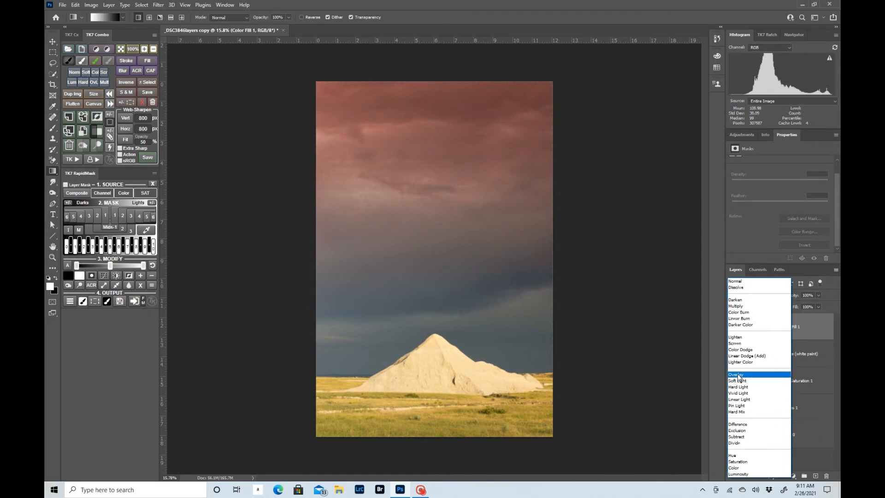
click(739, 377)
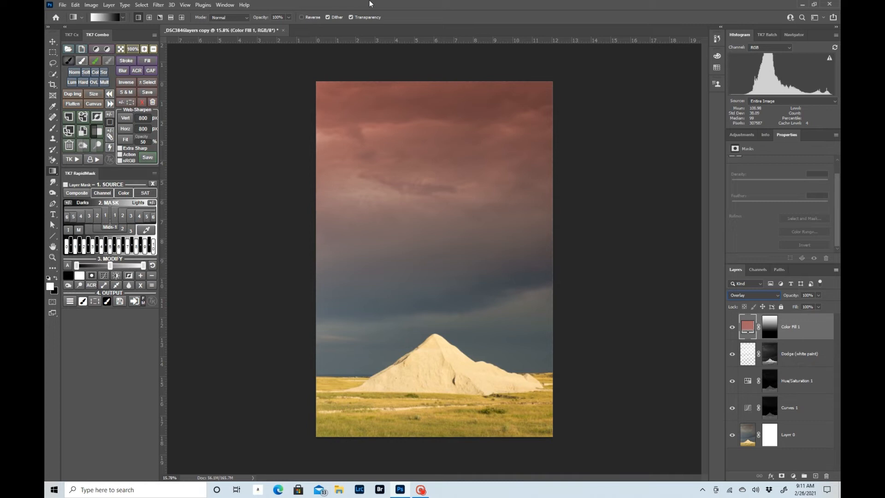
double_click(749, 327)
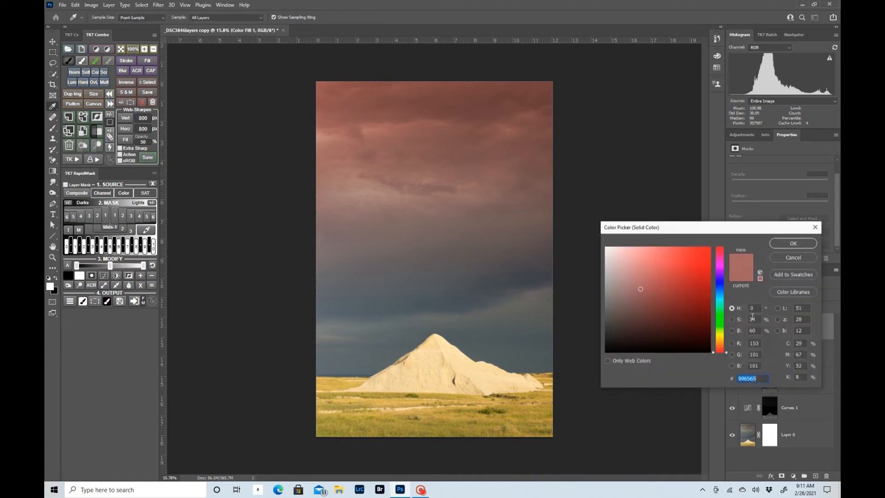
click(641, 288)
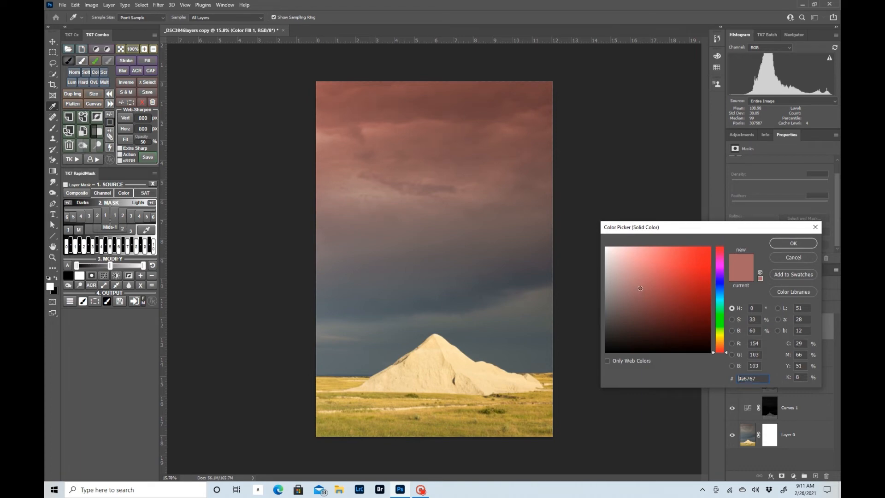
click(639, 287)
drag(713, 352, 713, 349)
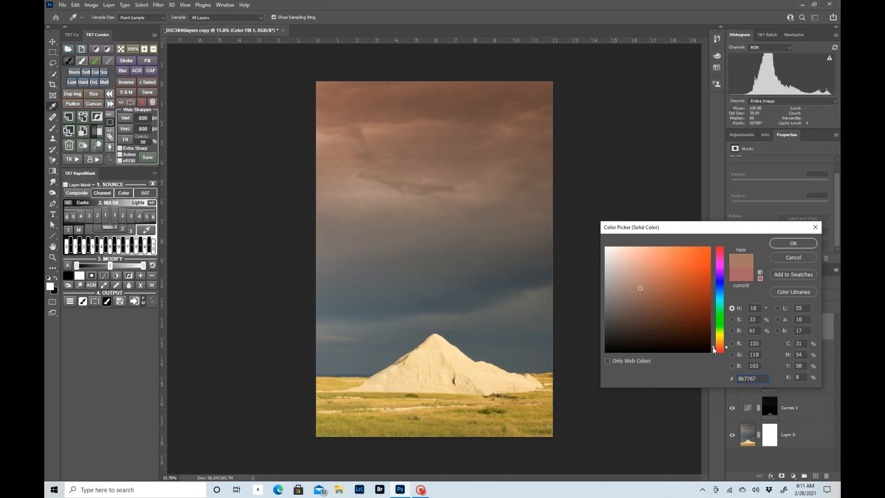
click(788, 243)
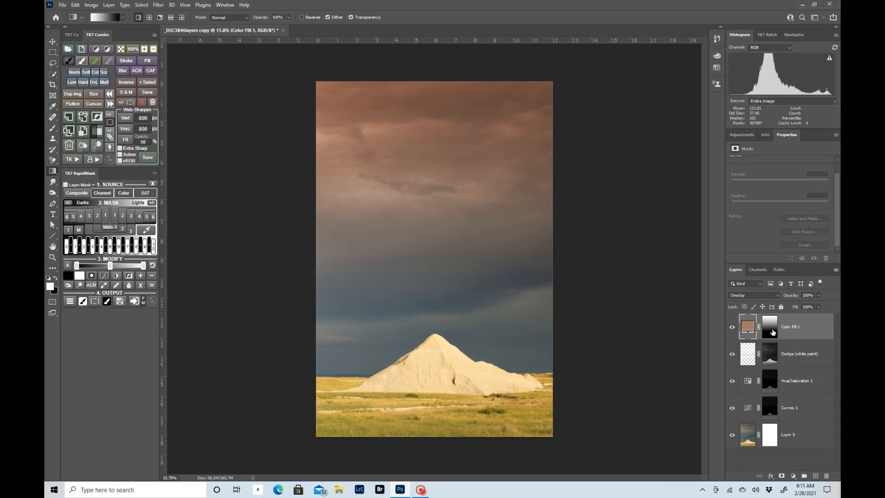
- Try a different opacity for the Color Fill 1 layer
click(819, 295)
mouse_move(820, 303)
mouse_down()
mouse_move(797, 307)
mouse_move(818, 306)
mouse_up()
click(747, 328)
- Try the Multiply blending mode on the Color Fill 1 layer and delete that layer
click(765, 296)
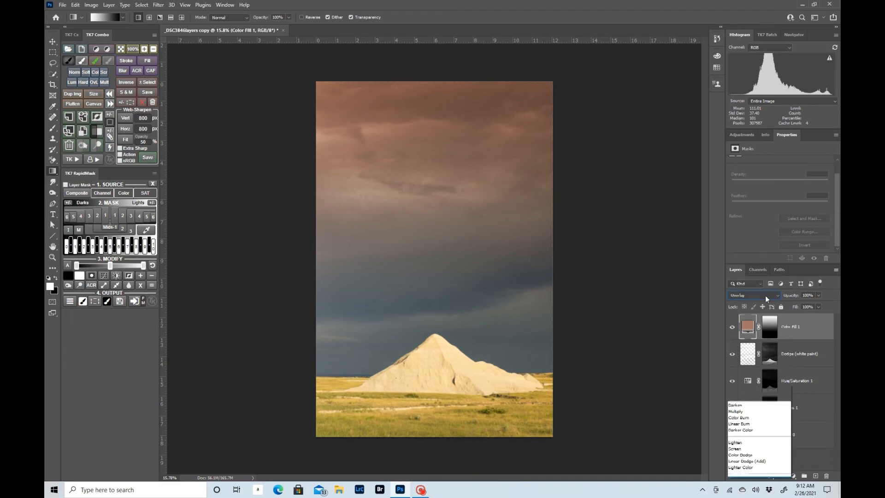
click(750, 309)
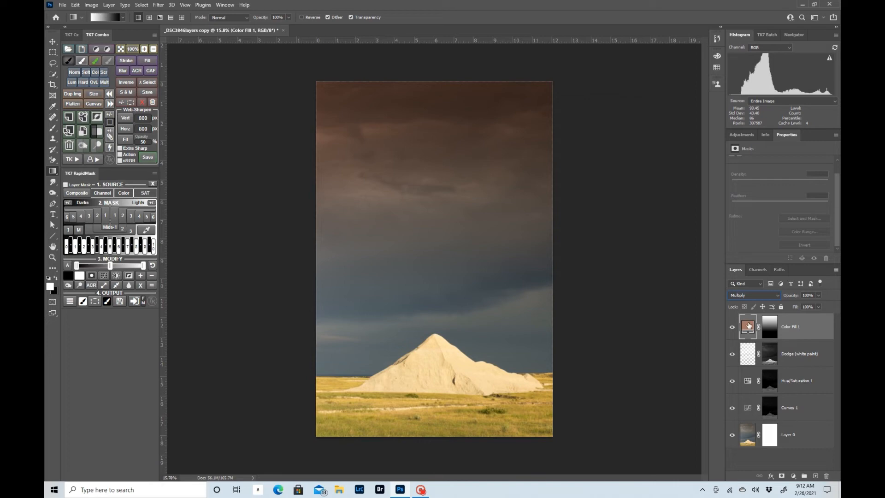
click(826, 476)
click(427, 178)
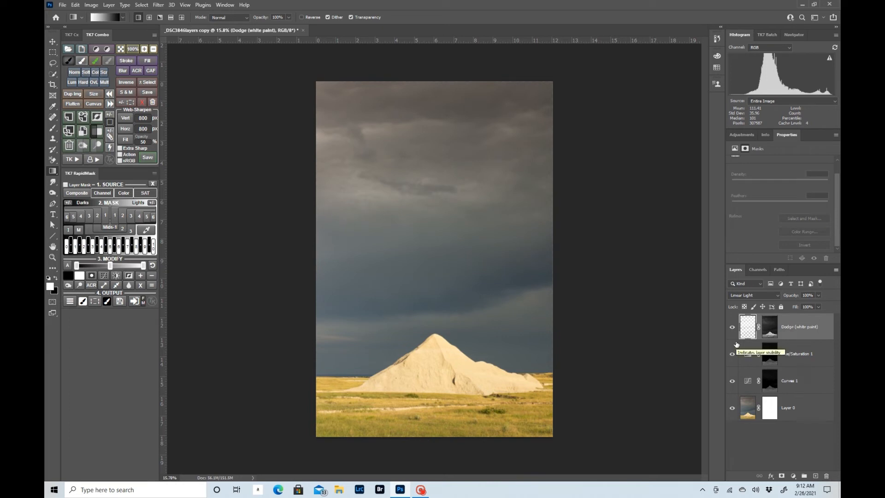
- Add a Photo Filter adjustment layer above the Dodge (white paint) layer
click(793, 476)
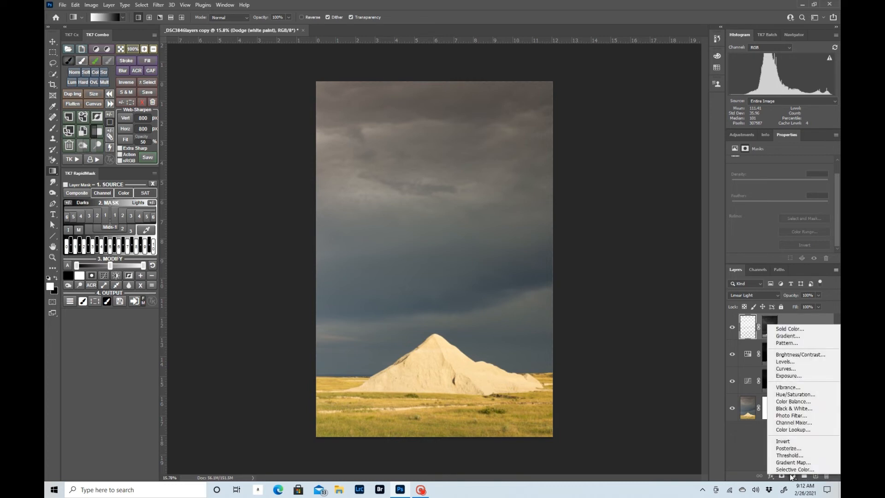
click(788, 416)
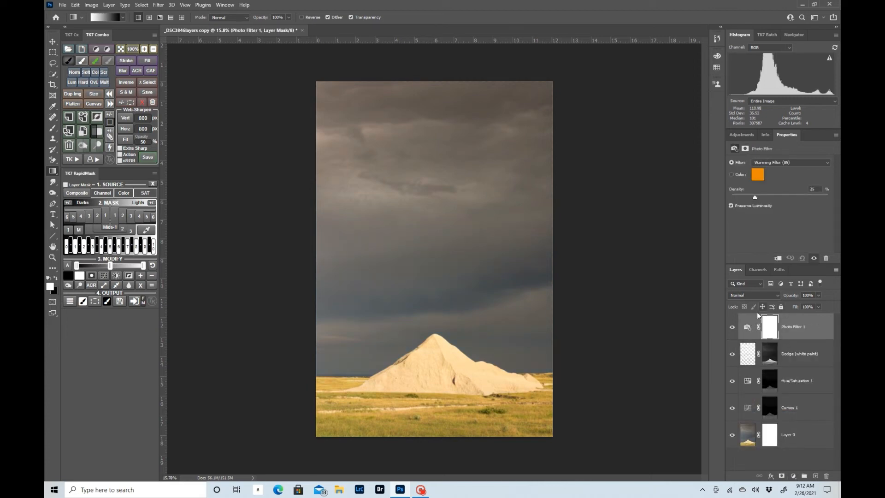
click(747, 328)
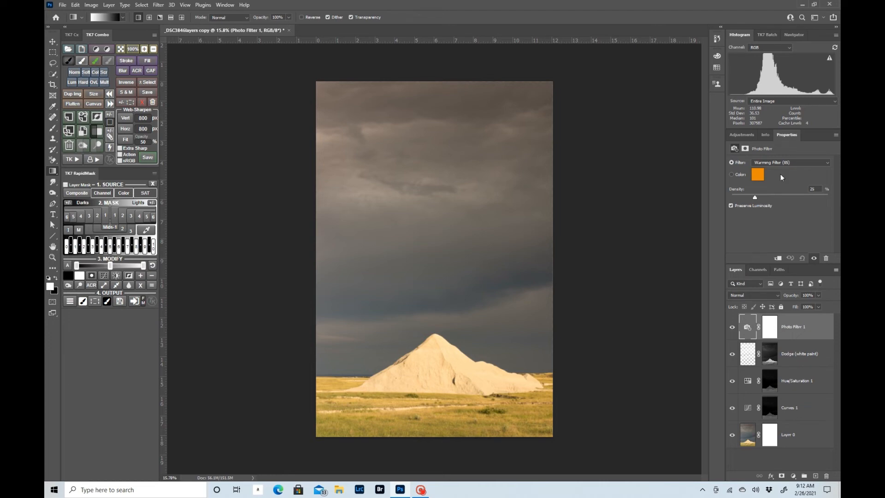
- Try the Photo Filter presets, including Warming Filter (LBA), the cooling filters, Cyan and Deep Blue, and return to Warming Filter (85)
click(815, 163)
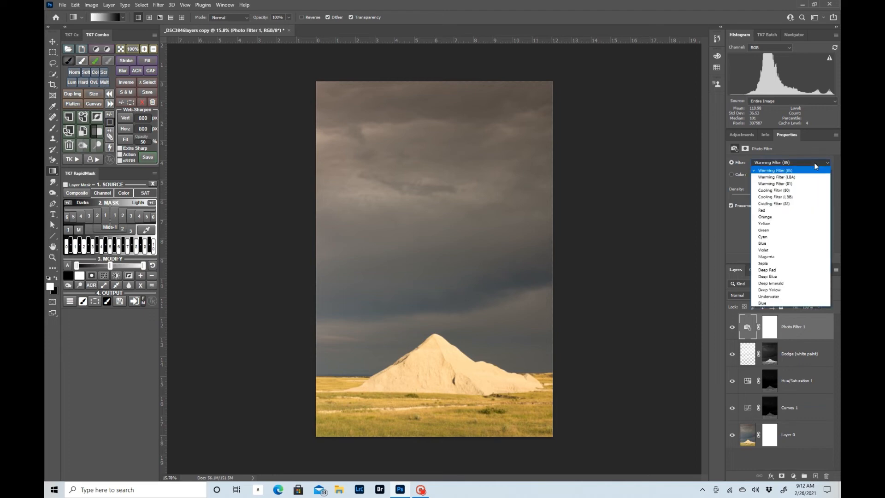
click(777, 178)
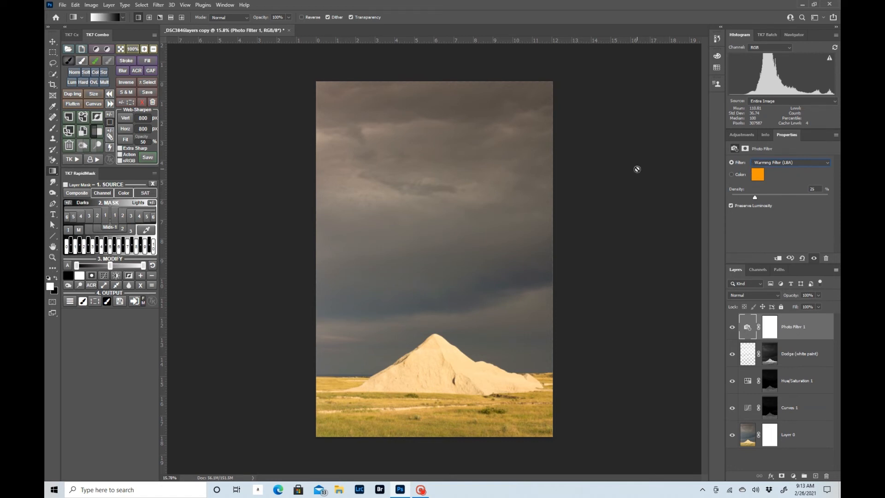
key(Down)
key(Down)
key(Down)
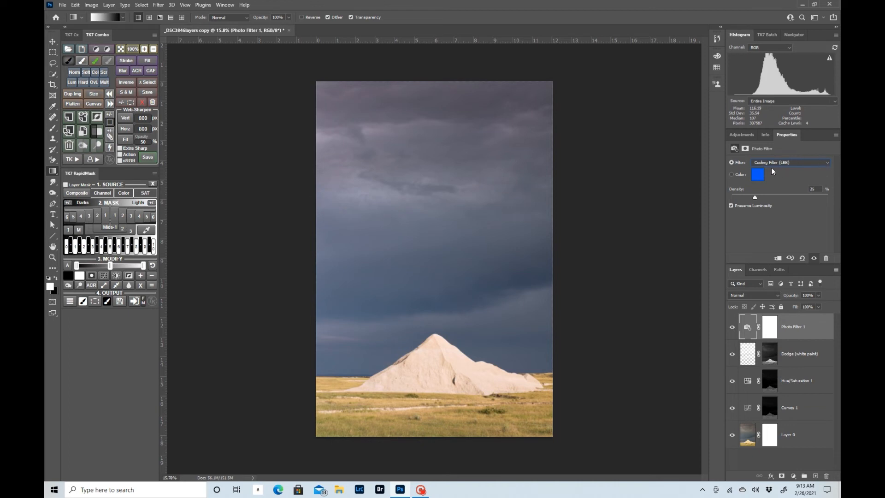
key(Down)
key(Down)
key(Down)
key(Down)
key(Down)
key(Down)
key(Down)
key(Down)
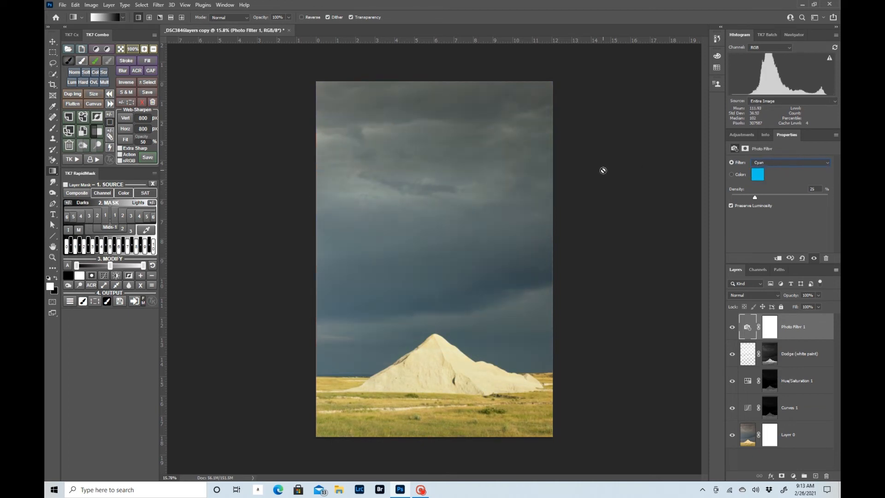
key(Down)
key(Down)
key(Down)
key(Down)
key(Down)
key(Down)
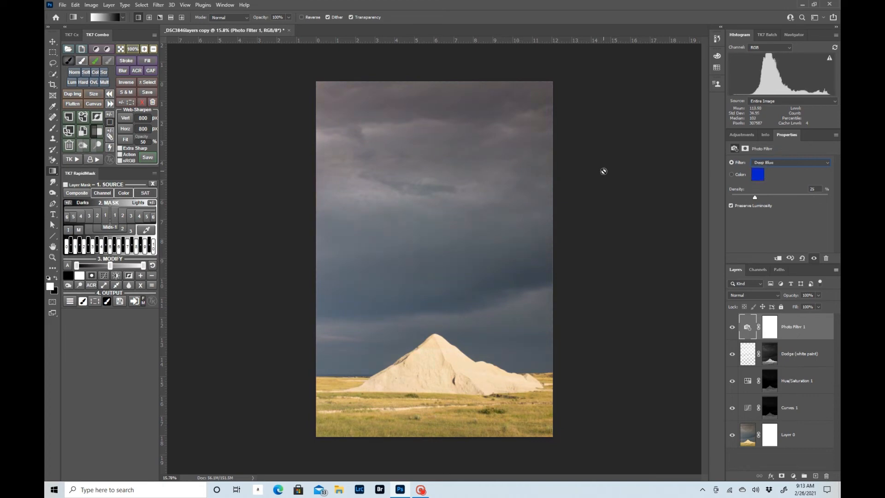
key(Up)
key(Up)
key(Up)
key(Up)
key(Up)
key(Up)
key(Up)
key(Down)
key(Down)
key(Up)
key(Up)
key(Up)
key(Up)
key(Up)
key(Up)
key(Up)
key(Up)
key(Up)
key(Up)
key(Up)
key(Up)
key(Up)
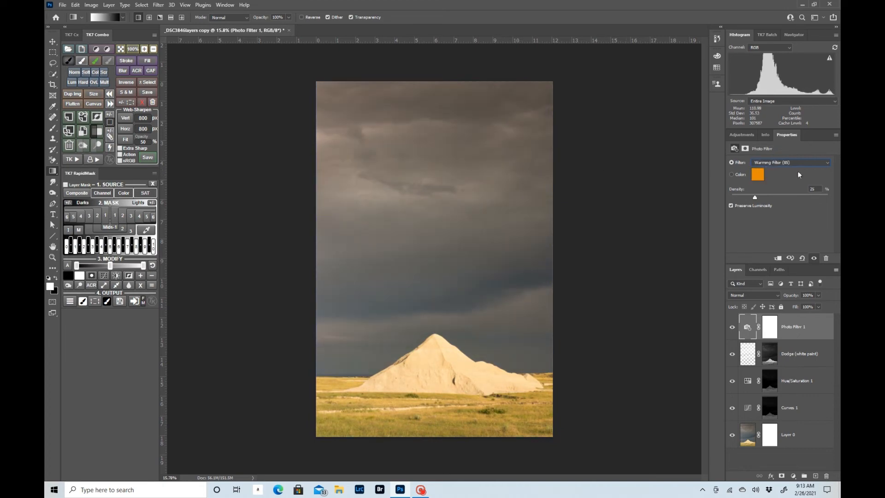
- Set the Photo Filter to Red and fade its mask with a linear gradient from the image's top edge down to the mountain's peak
click(830, 164)
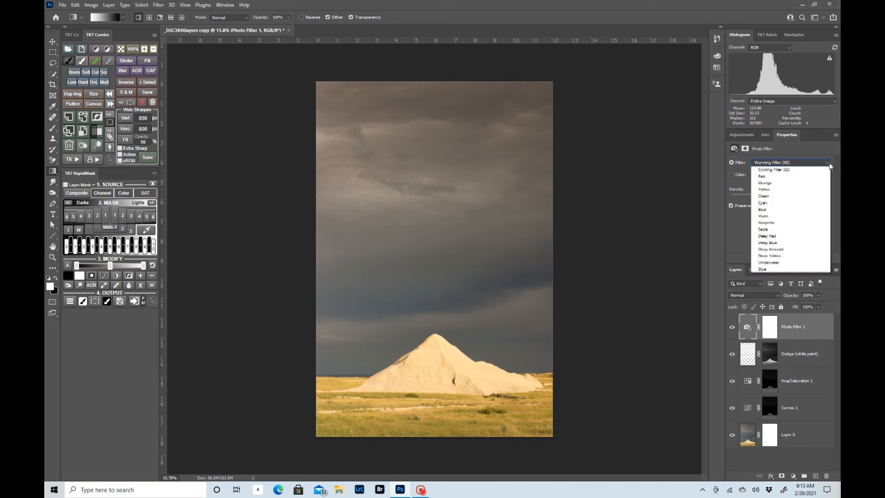
click(764, 211)
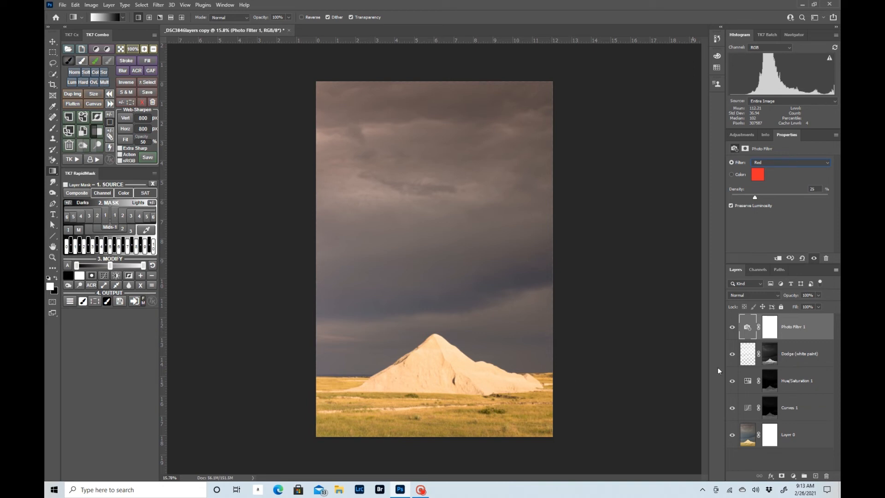
click(769, 330)
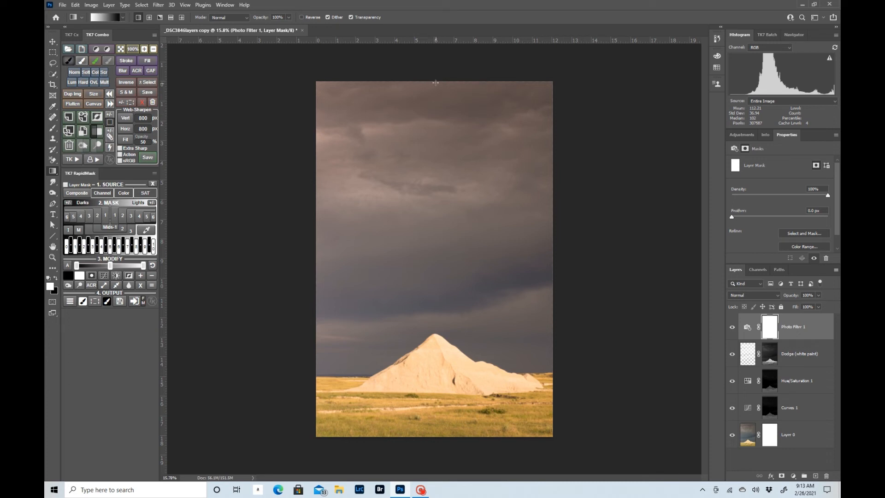
drag(435, 82, 436, 329)
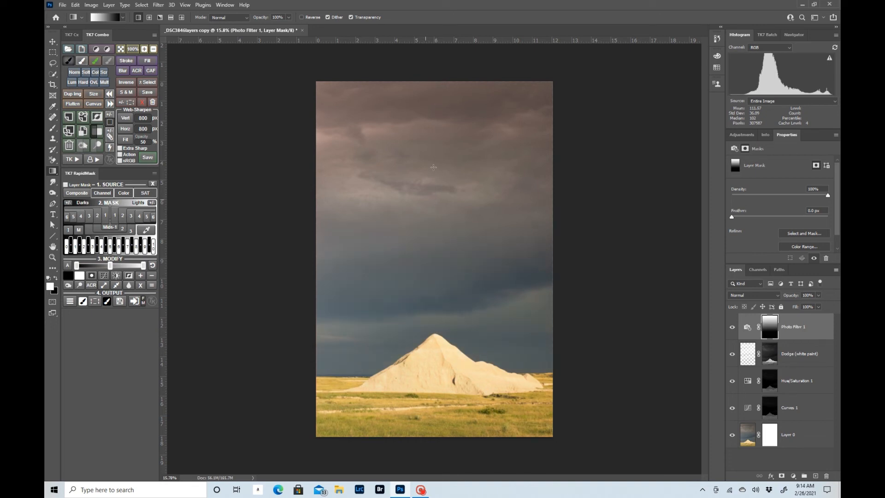
- Compare the sky with the Photo Filter 1 layer hidden and shown, and check its mask and filter settings
click(732, 328)
click(731, 328)
click(748, 328)
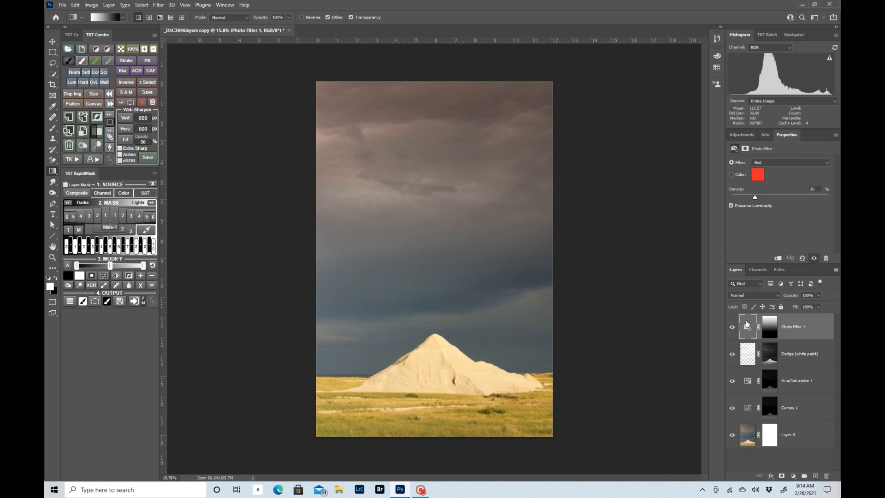
click(772, 326)
click(747, 326)
- Raise the density of the Red photo filter to about 55%
click(777, 164)
click(777, 164)
drag(756, 197, 784, 197)
- Compare the Red photo filter with Preserve Luminosity off and on, leaving it on
click(732, 206)
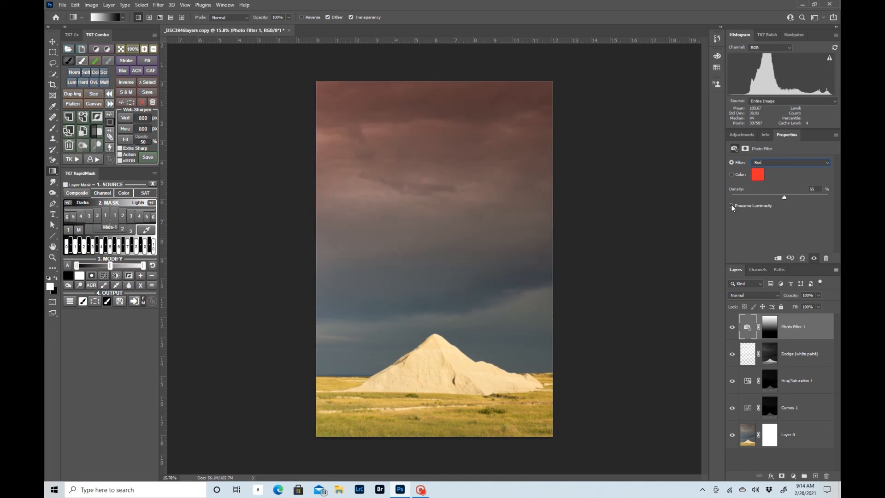
click(732, 205)
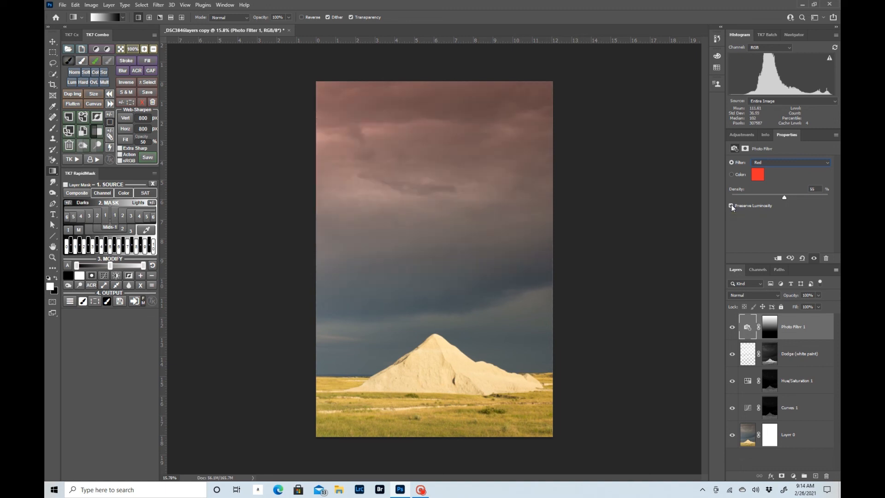
click(731, 206)
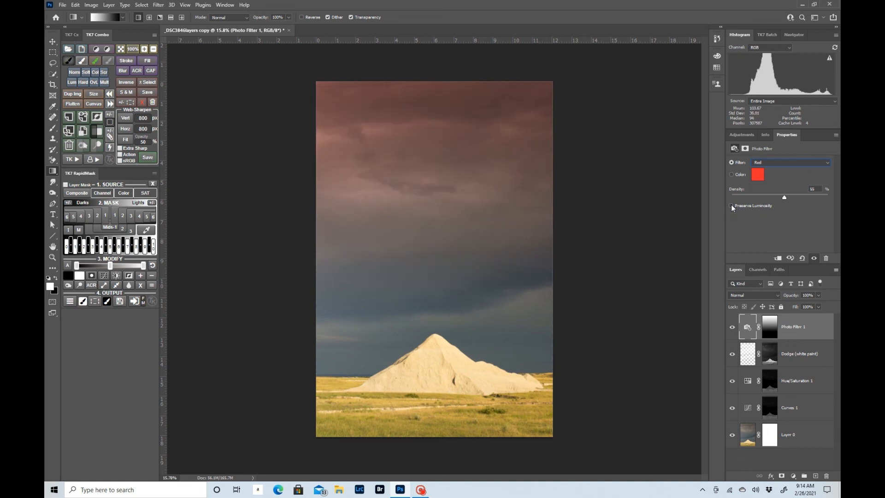
click(731, 205)
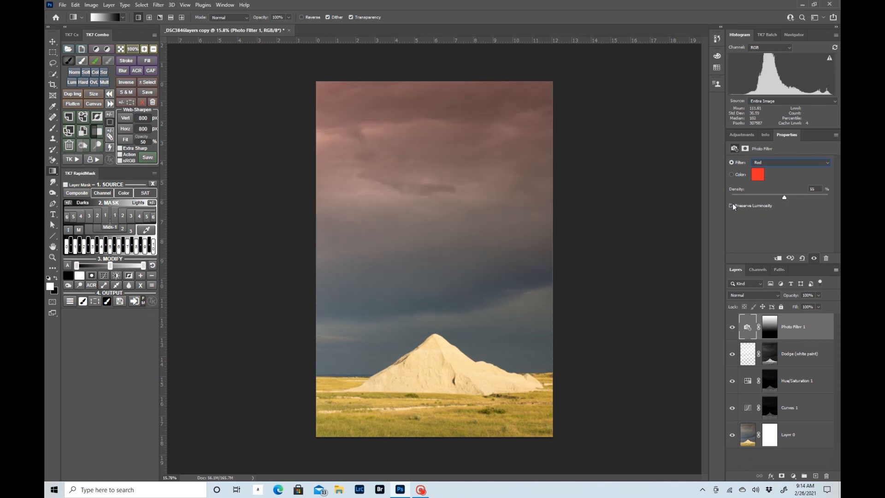
click(732, 204)
click(732, 206)
- Examine the Photo Filter's custom colour choice and return to the Red preset
click(761, 176)
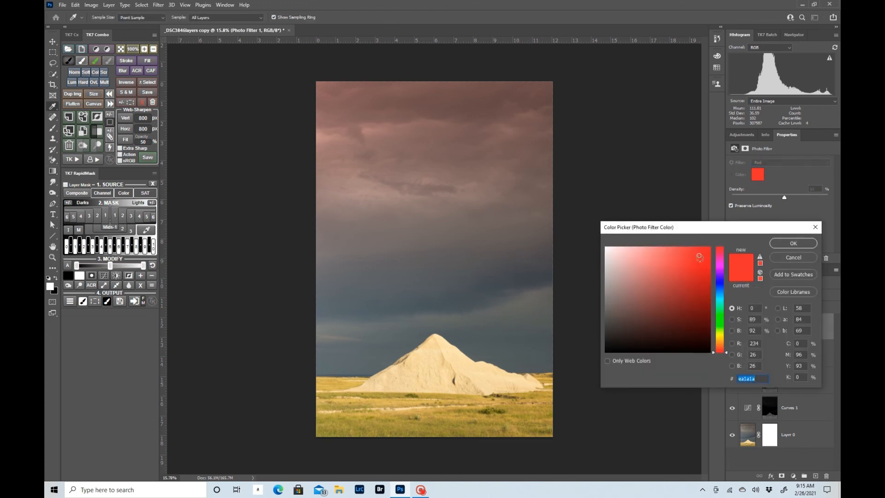
click(813, 241)
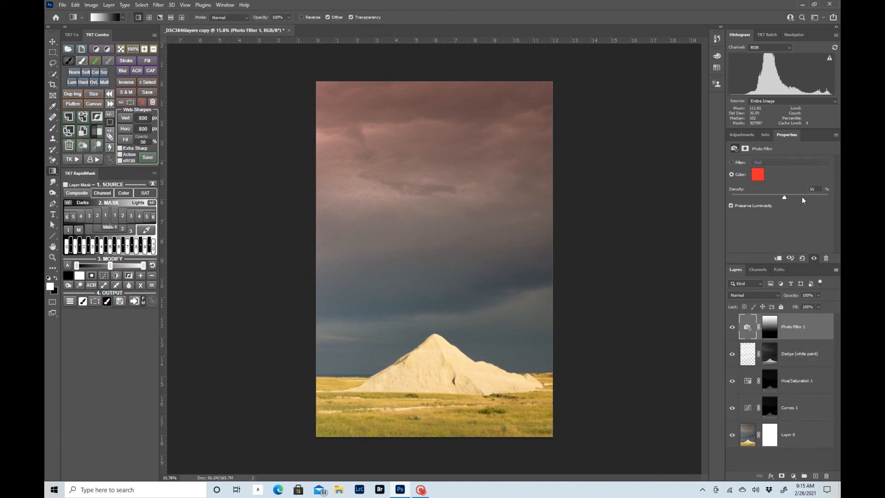
double_click(747, 329)
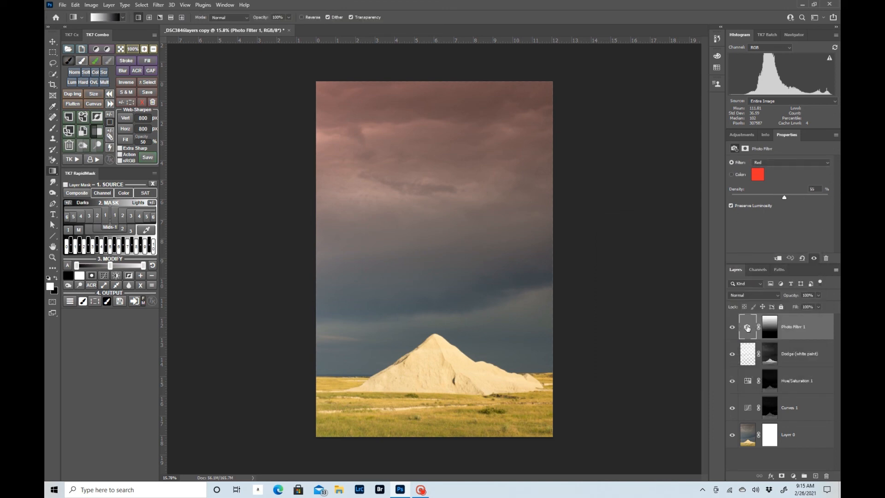
click(769, 330)
click(747, 328)
- Try a lower opacity for the Photo Filter 1 layer and restore it to 100%
click(818, 295)
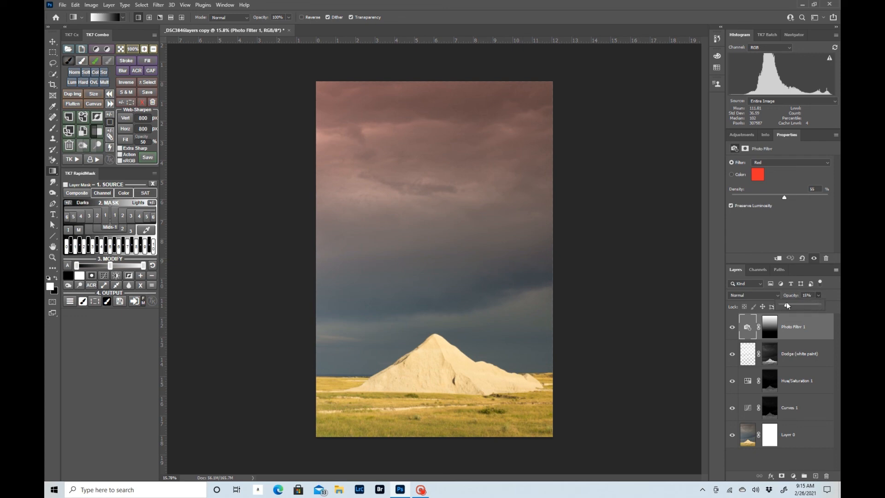
drag(786, 303, 829, 300)
mouse_move(785, 198)
mouse_down()
mouse_move(769, 198)
mouse_move(785, 199)
mouse_up()
- Try the Overlay blending mode on the Photo Filter 1 layer and restore Normal
click(754, 296)
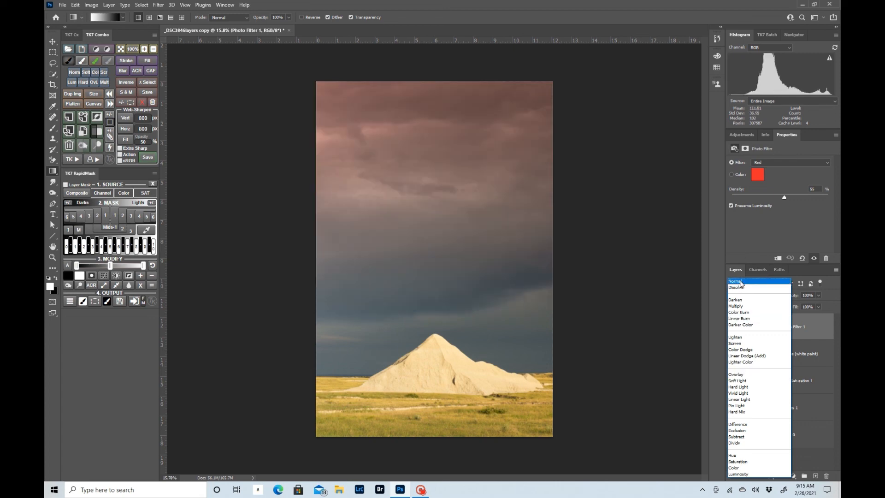
click(737, 374)
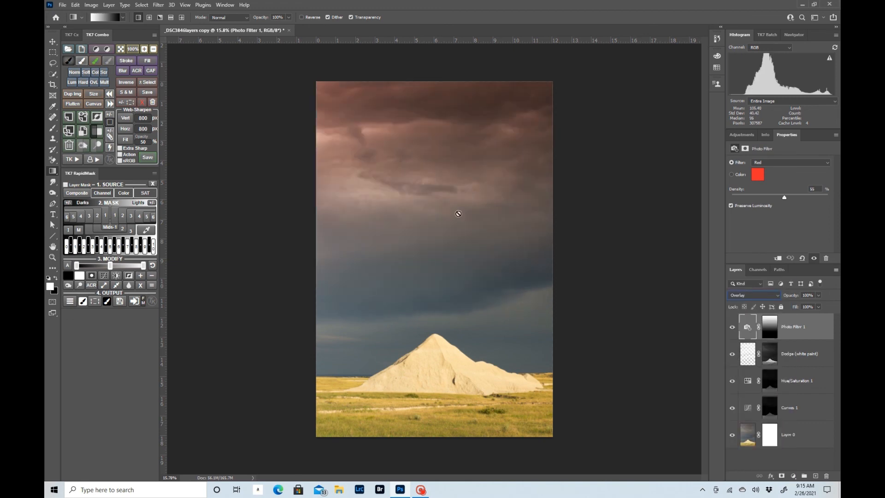
click(765, 296)
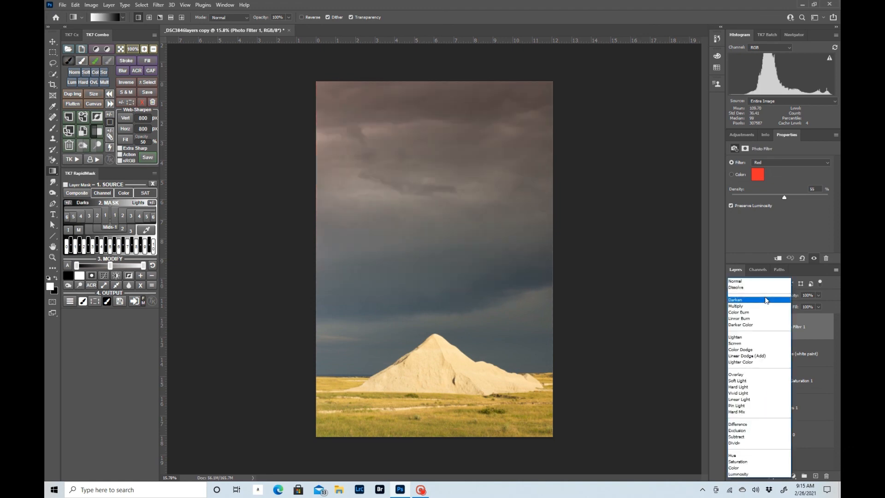
click(751, 281)
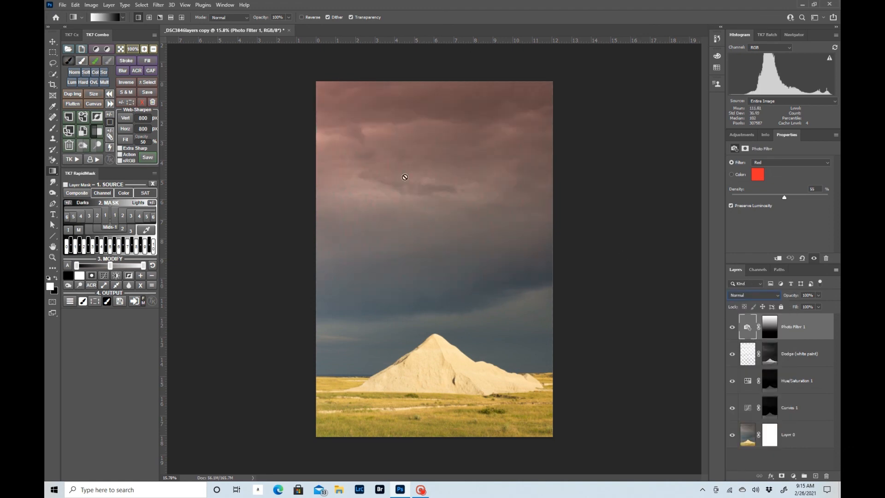
click(770, 329)
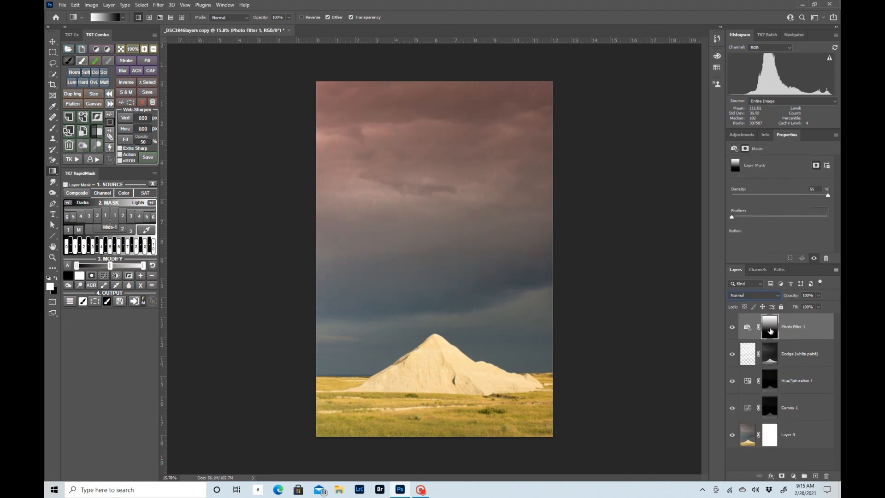
click(749, 327)
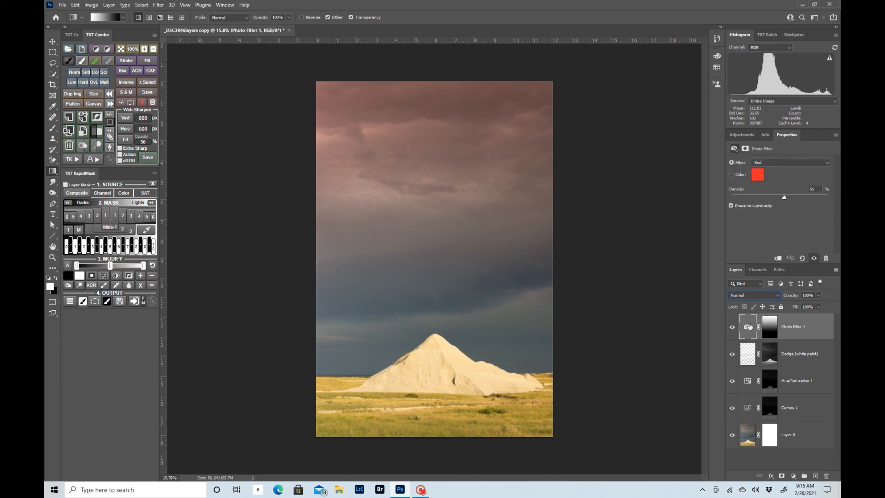